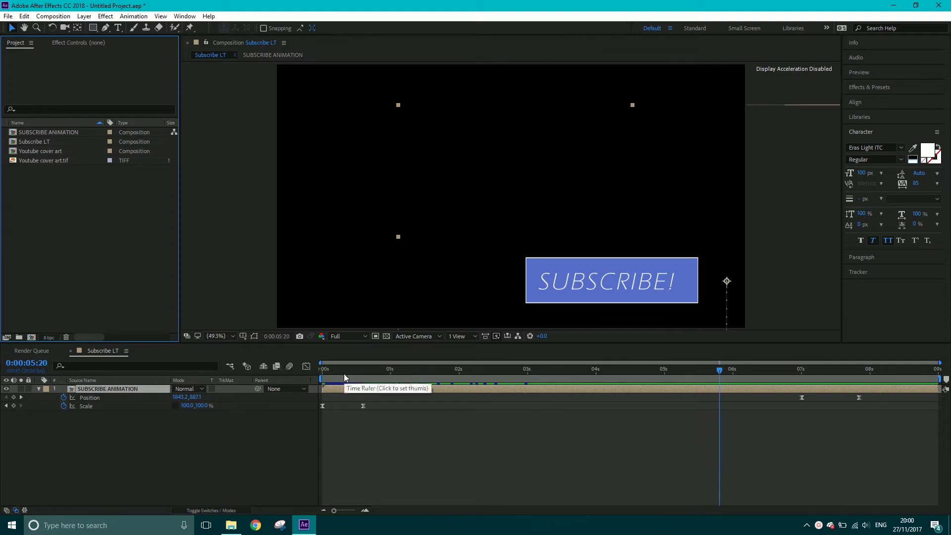
- Preview the SUBSCRIBE! animation from 0:00:00:00, stopping at about one second
{"action": "left_click_drag", "start_coordinate": [345, 374], "coordinate": [311, 373]}
{"action": "key", "text": "space"}
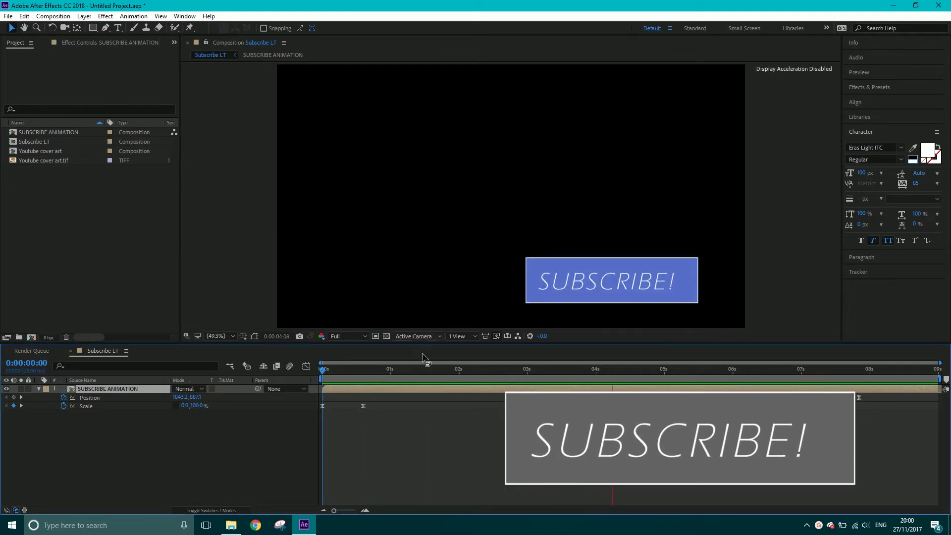
{"action": "left_click", "coordinate": [400, 366]}
{"action": "left_click_drag", "start_coordinate": [400, 368], "coordinate": [442, 371]}
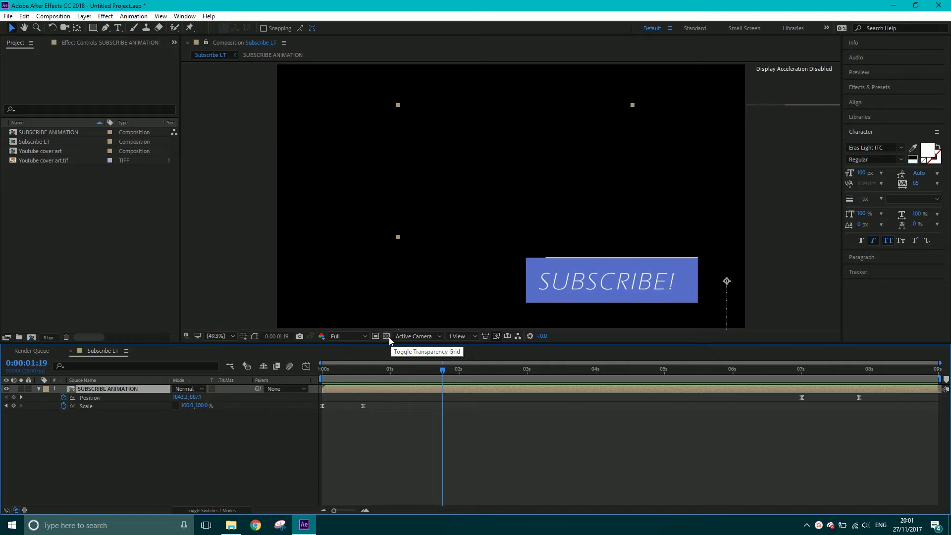
{"action": "left_click", "coordinate": [387, 337]}
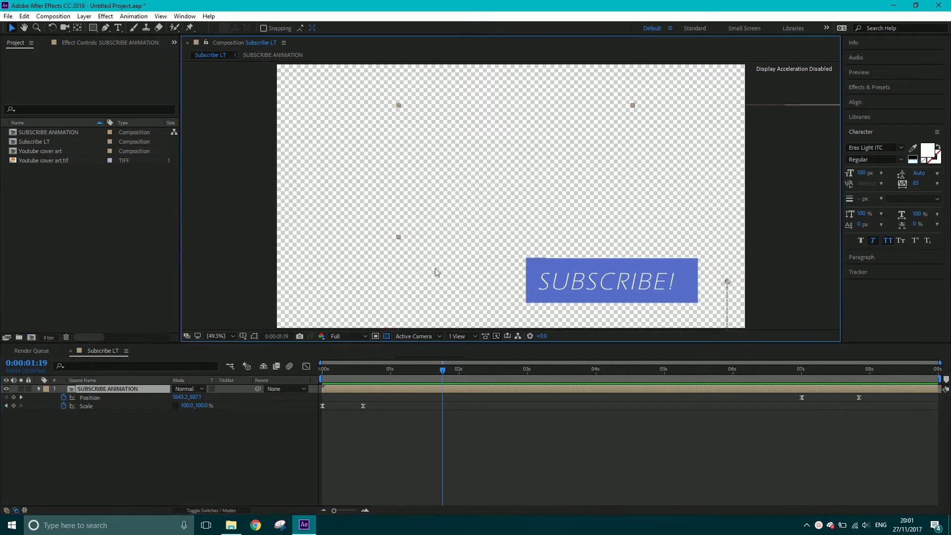
{"action": "mouse_move", "coordinate": [436, 369]}
{"action": "left_mouse_down"}
{"action": "mouse_move", "coordinate": [337, 384]}
{"action": "mouse_move", "coordinate": [446, 384]}
{"action": "left_mouse_up"}
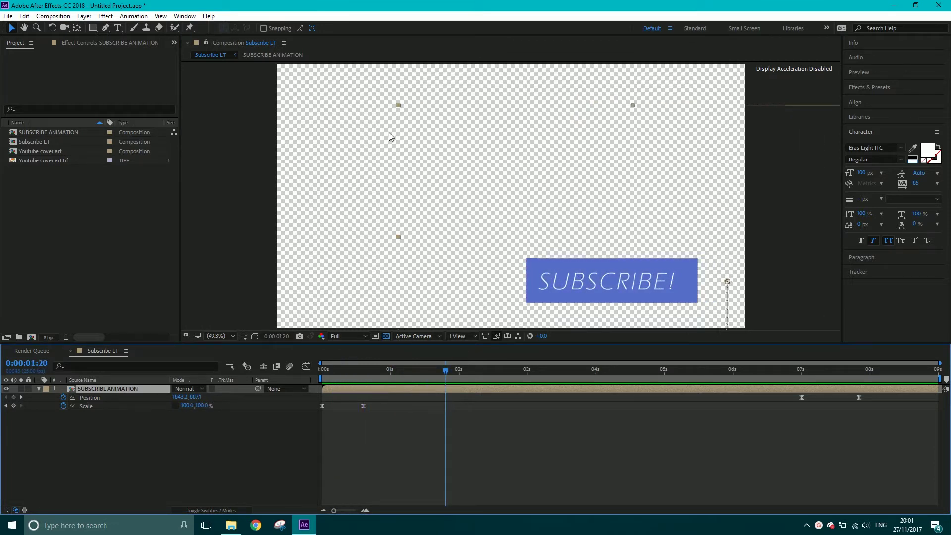
{"action": "left_click", "coordinate": [386, 336]}
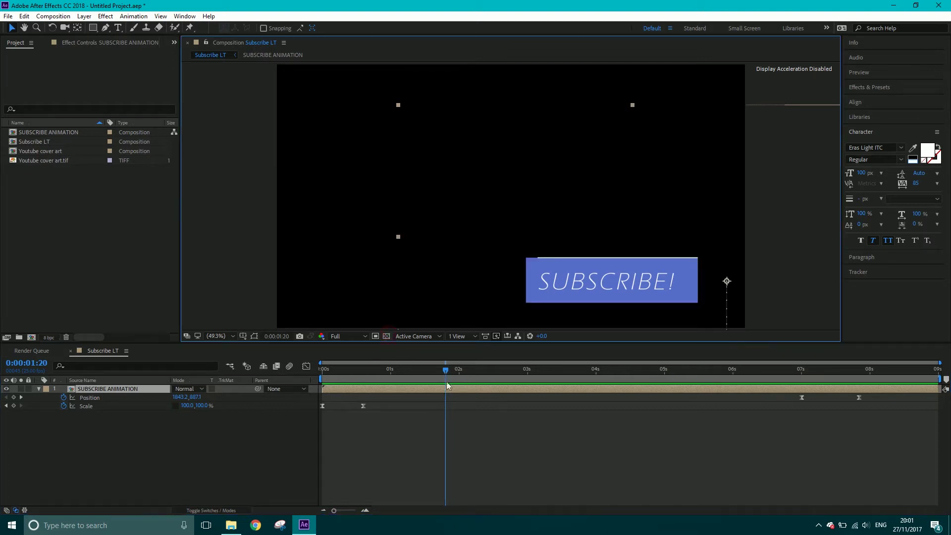
- Go to a frame showing the full button and view the Red, Green and Blue channels in turn
{"action": "left_click_drag", "start_coordinate": [445, 372], "coordinate": [522, 370]}
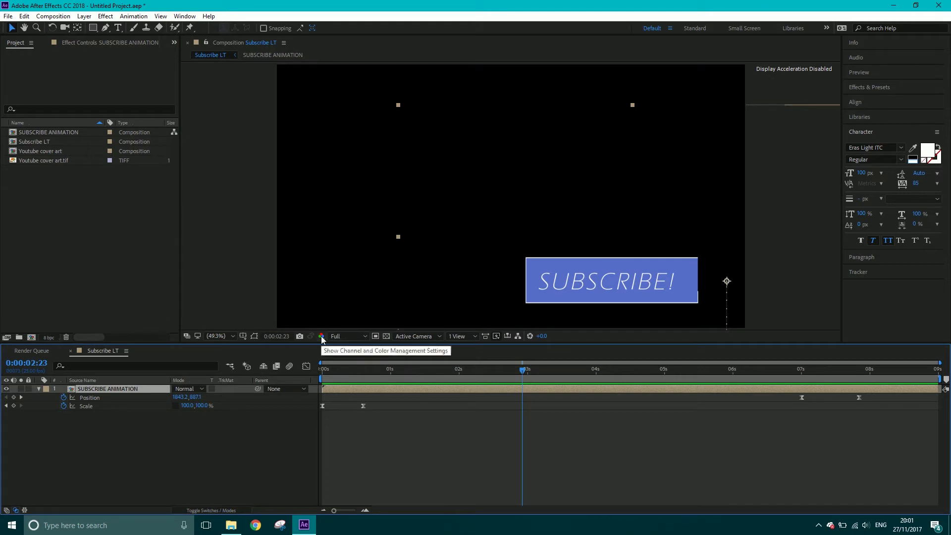
{"action": "left_click", "coordinate": [321, 337]}
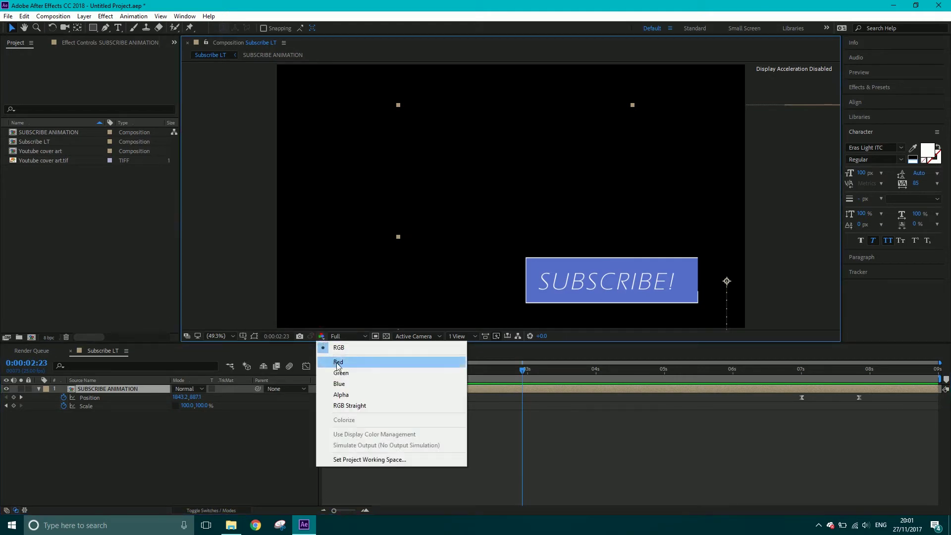
{"action": "left_click", "coordinate": [338, 363]}
{"action": "left_click", "coordinate": [321, 337]}
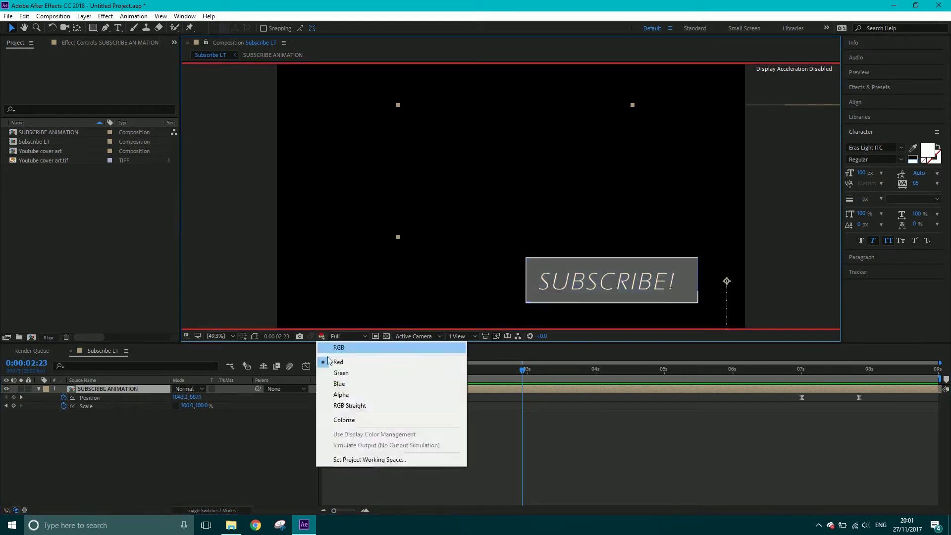
{"action": "left_click", "coordinate": [337, 373]}
{"action": "left_click", "coordinate": [321, 337]}
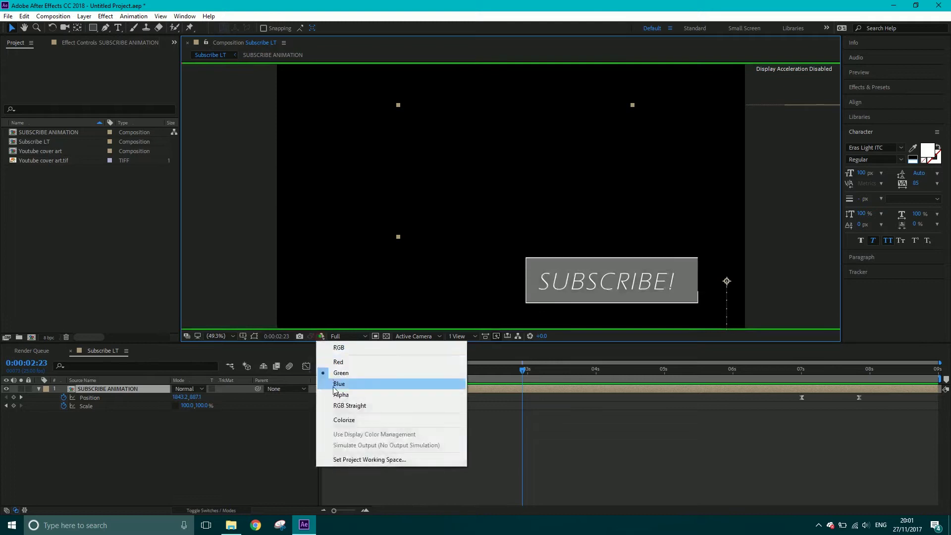
{"action": "left_click", "coordinate": [335, 385]}
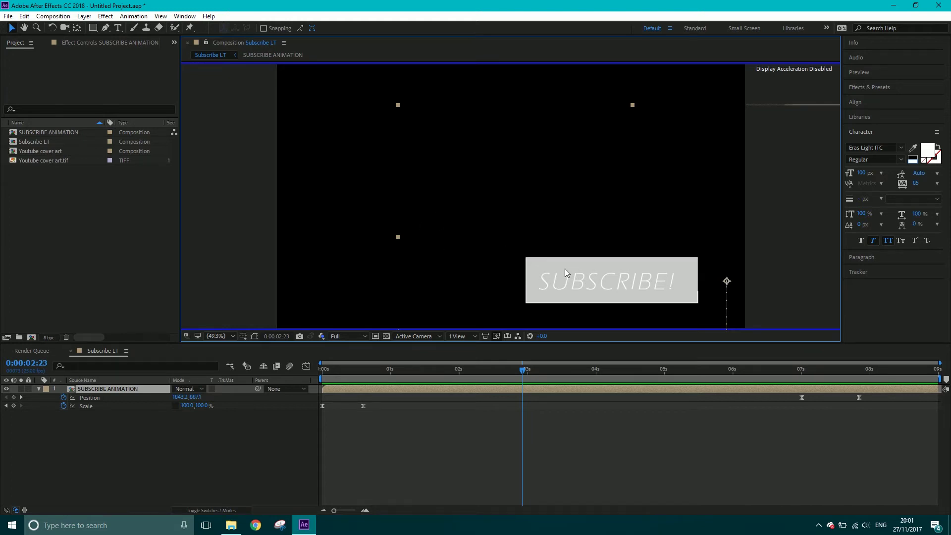
- Return to RGB, then view Blue and finally the Red channel alone
{"action": "left_click", "coordinate": [322, 336]}
{"action": "left_click", "coordinate": [339, 348]}
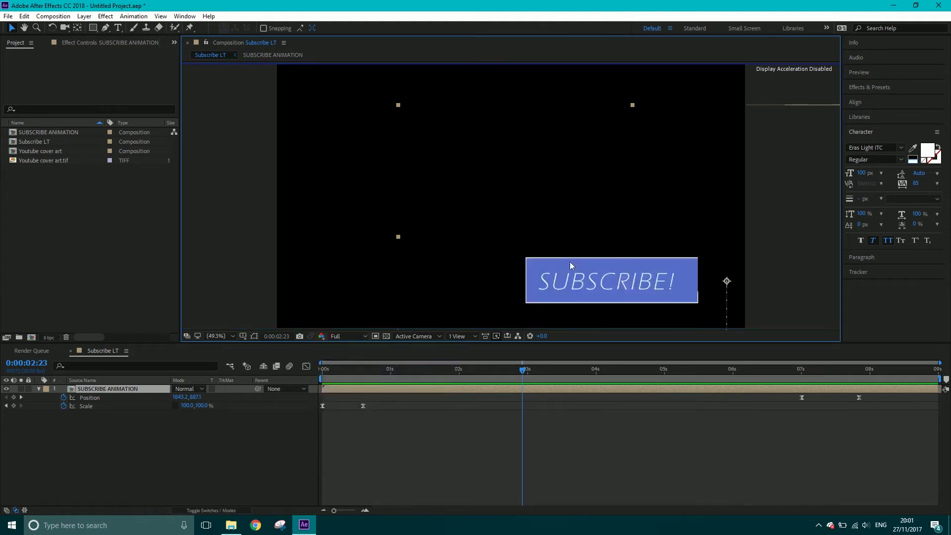
{"action": "left_click", "coordinate": [321, 336]}
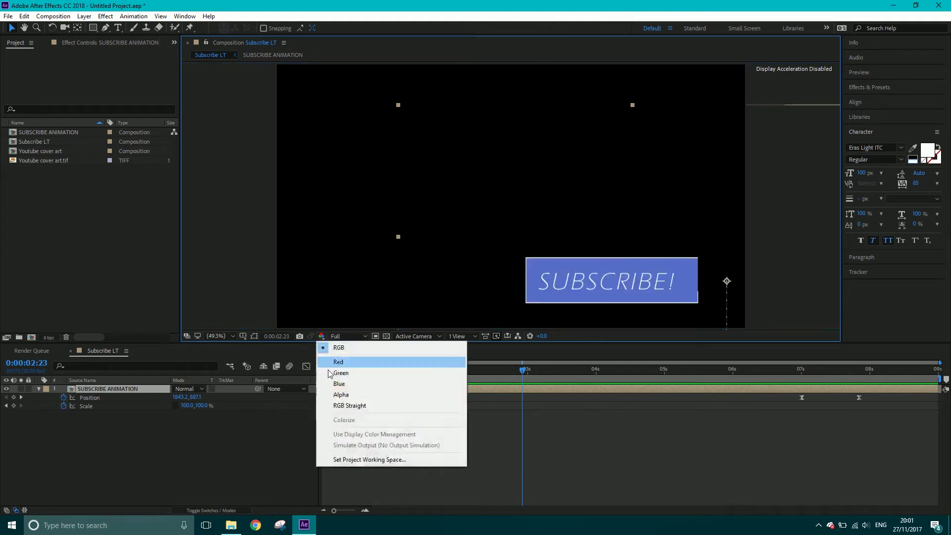
{"action": "left_click", "coordinate": [333, 384]}
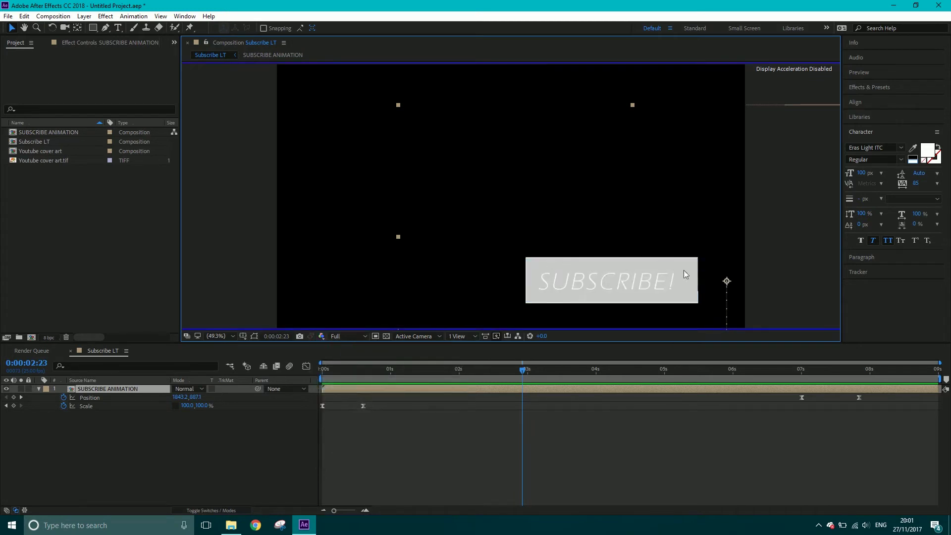
{"action": "left_click", "coordinate": [320, 336]}
{"action": "left_click", "coordinate": [333, 361]}
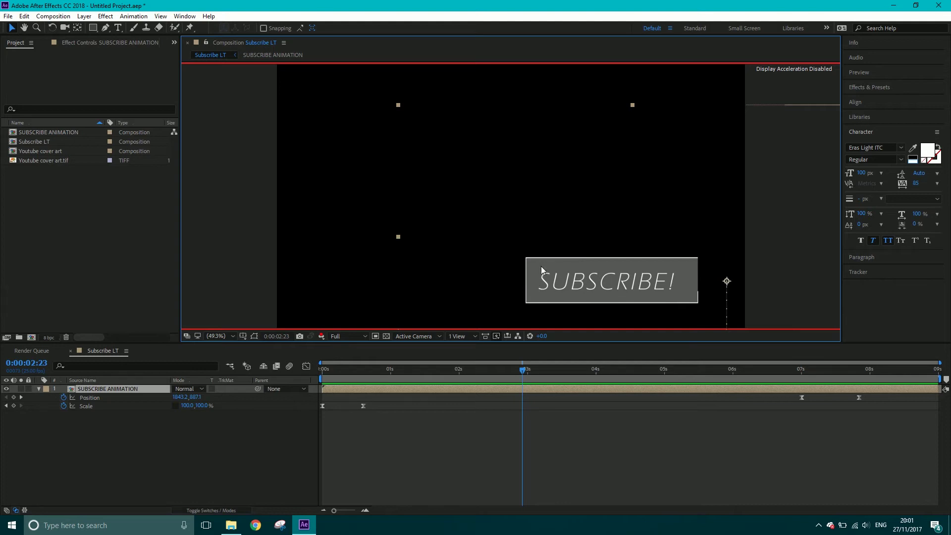
{"action": "left_click", "coordinate": [321, 336]}
- View the alpha matte across the animation, dimming the layer Opacity and restoring it to 100%
{"action": "left_click", "coordinate": [341, 395]}
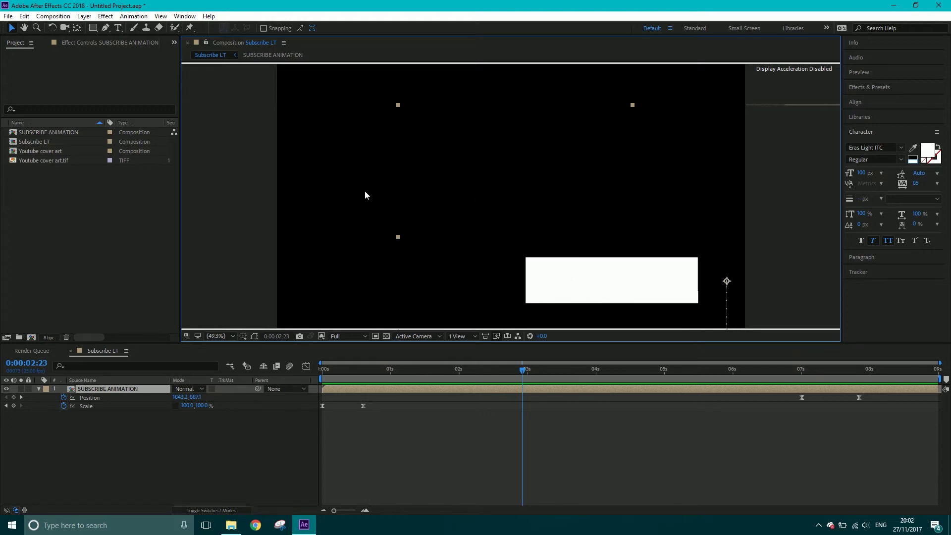
{"action": "left_click_drag", "start_coordinate": [362, 373], "coordinate": [749, 392]}
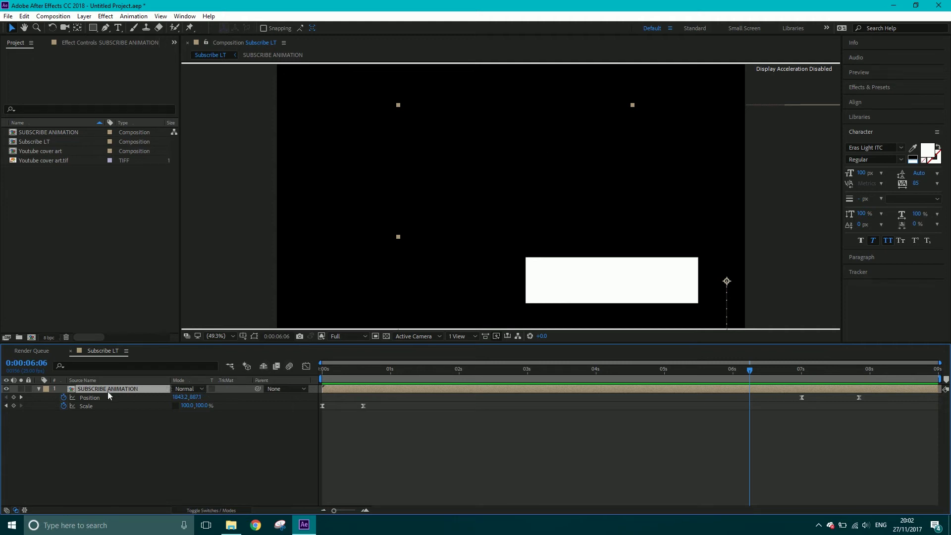
{"action": "key", "text": "t"}
{"action": "mouse_move", "coordinate": [177, 398]}
{"action": "left_mouse_down"}
{"action": "mouse_move", "coordinate": [147, 404]}
{"action": "mouse_move", "coordinate": [185, 405]}
{"action": "mouse_move", "coordinate": [143, 409]}
{"action": "mouse_move", "coordinate": [168, 408]}
{"action": "left_mouse_up"}
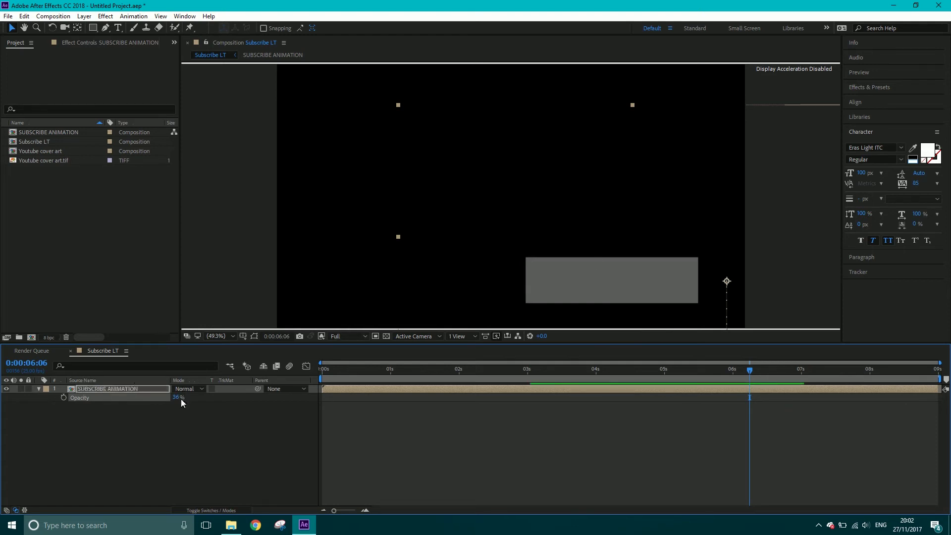
{"action": "left_click_drag", "start_coordinate": [175, 398], "coordinate": [388, 358]}
- Return to full RGB colour and expand the layer's complete Transform properties
{"action": "left_click", "coordinate": [321, 336]}
{"action": "left_click", "coordinate": [335, 346]}
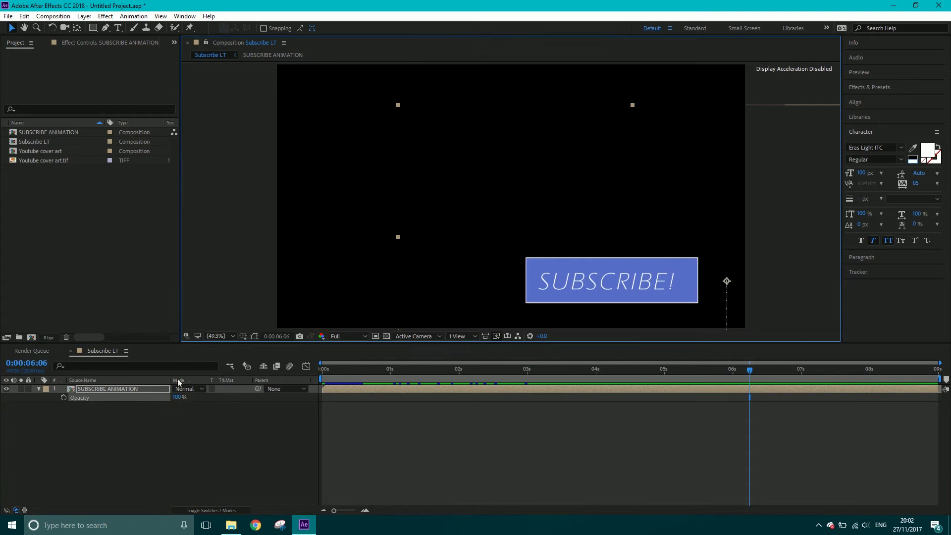
{"action": "left_click", "coordinate": [40, 389]}
{"action": "left_click", "coordinate": [39, 389]}
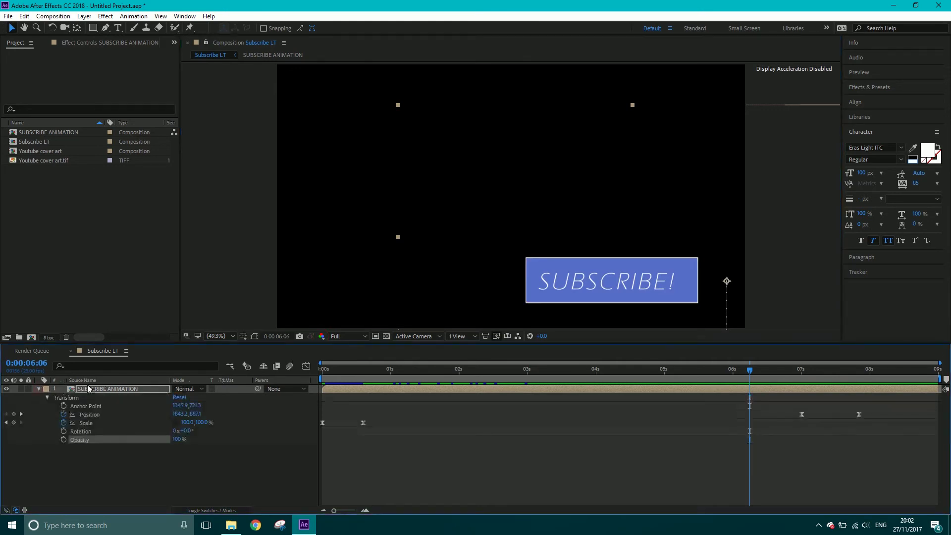
- Change the SUBSCRIBE ANIMATION box fill colour to grey 969696
{"action": "double_click", "coordinate": [100, 388]}
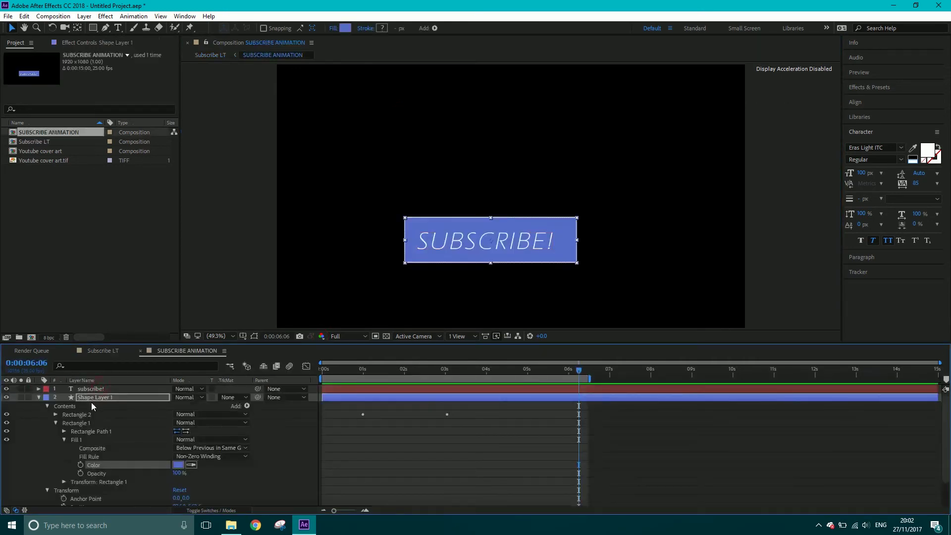
{"action": "left_click", "coordinate": [178, 465]}
{"action": "mouse_move", "coordinate": [115, 82]}
{"action": "left_mouse_down"}
{"action": "mouse_move", "coordinate": [4, 77]}
{"action": "mouse_move", "coordinate": [4, 102]}
{"action": "left_mouse_up"}
{"action": "left_click", "coordinate": [230, 26]}
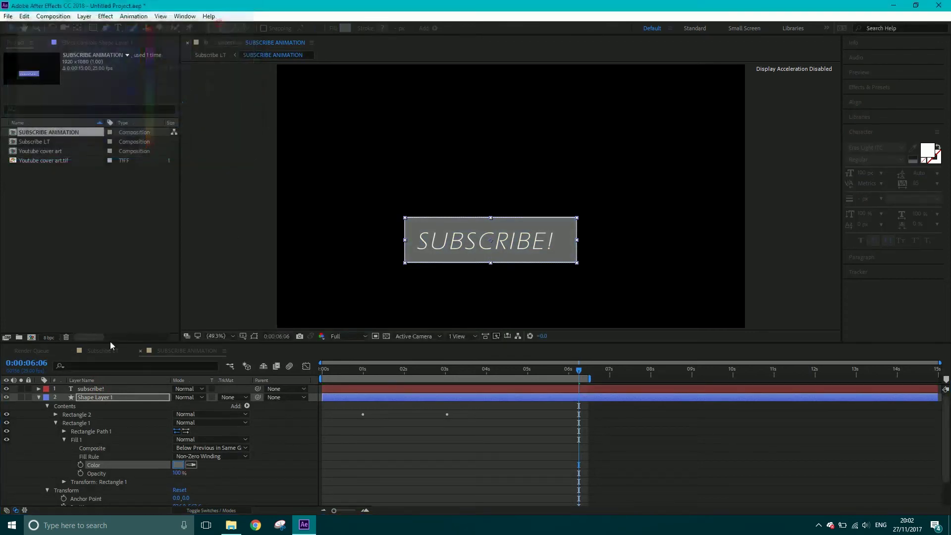
- Switch to the Subscribe LT composition and rewind toward the start
{"action": "left_click", "coordinate": [101, 351]}
{"action": "left_click_drag", "start_coordinate": [450, 378], "coordinate": [406, 371]}
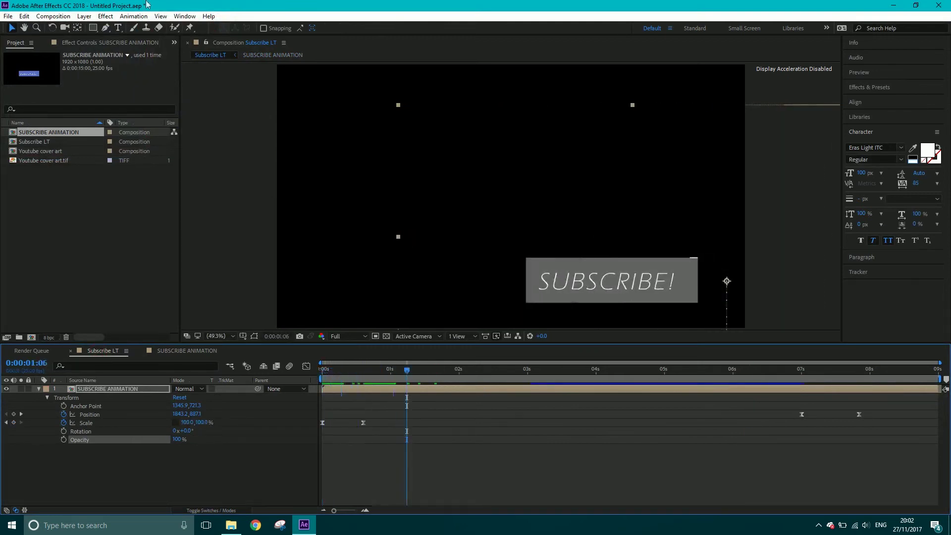
{"action": "left_click", "coordinate": [54, 17]}
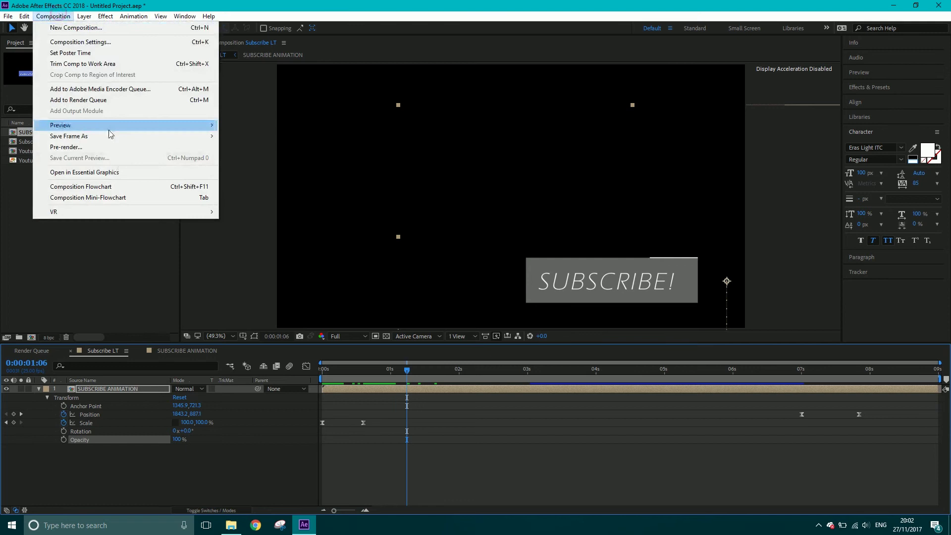
- Add Subscribe LT to the render queue and delete the old Youtube cover art and Subscribe LT items
{"action": "left_click", "coordinate": [109, 100]}
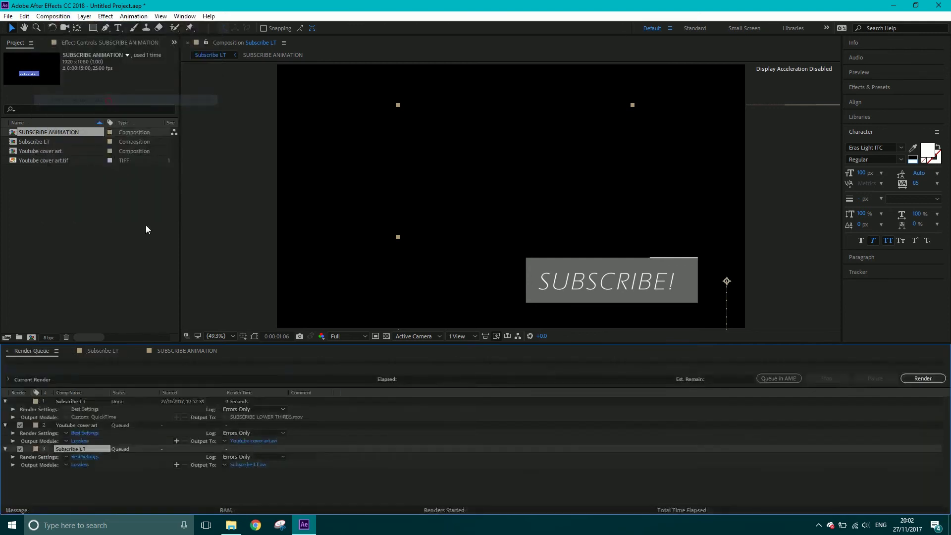
{"action": "left_click", "coordinate": [82, 423]}
{"action": "left_click", "coordinate": [85, 400], "text": "shift"}
{"action": "key", "text": "Delete"}
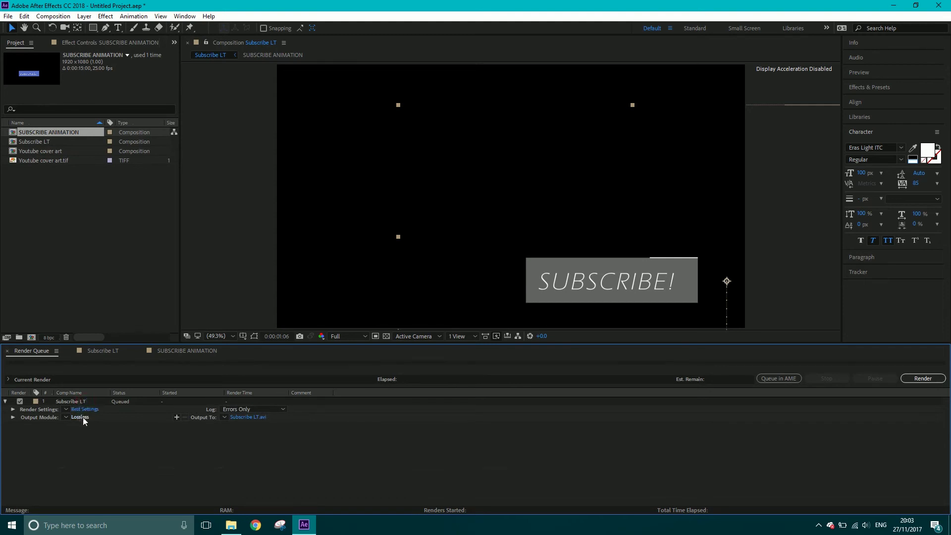
- Set the output module to QuickTime format with RGB + Alpha channels
{"action": "left_click", "coordinate": [82, 417]}
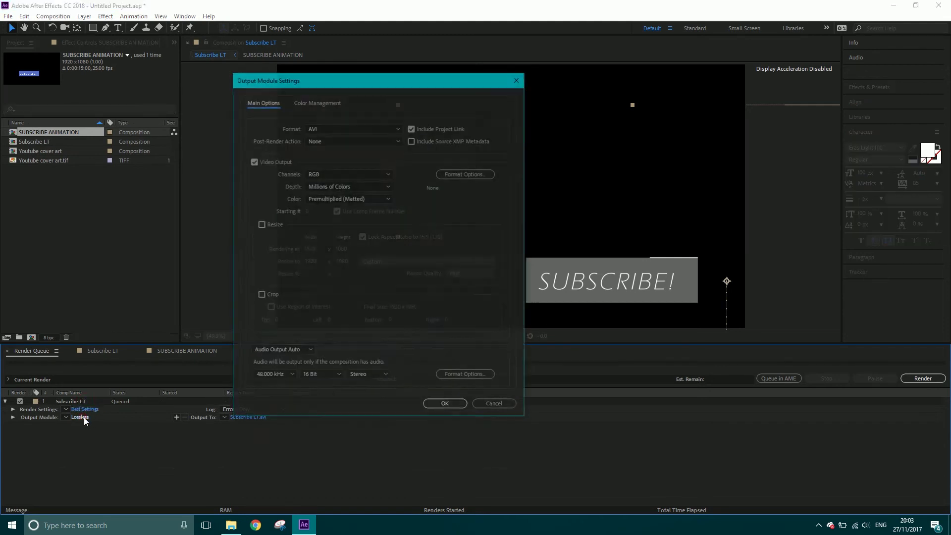
{"action": "left_click", "coordinate": [331, 127]}
{"action": "left_click", "coordinate": [348, 239]}
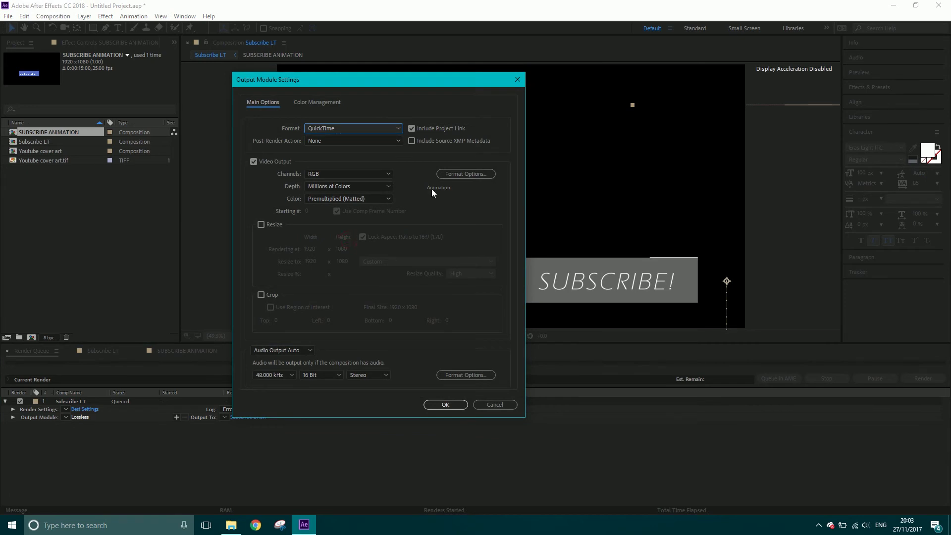
{"action": "left_click", "coordinate": [319, 174]}
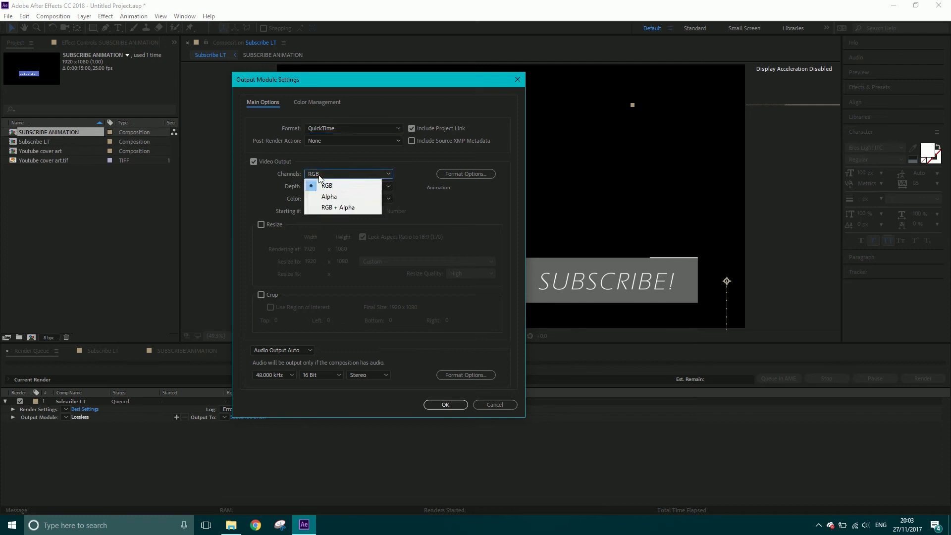
{"action": "left_click", "coordinate": [336, 208]}
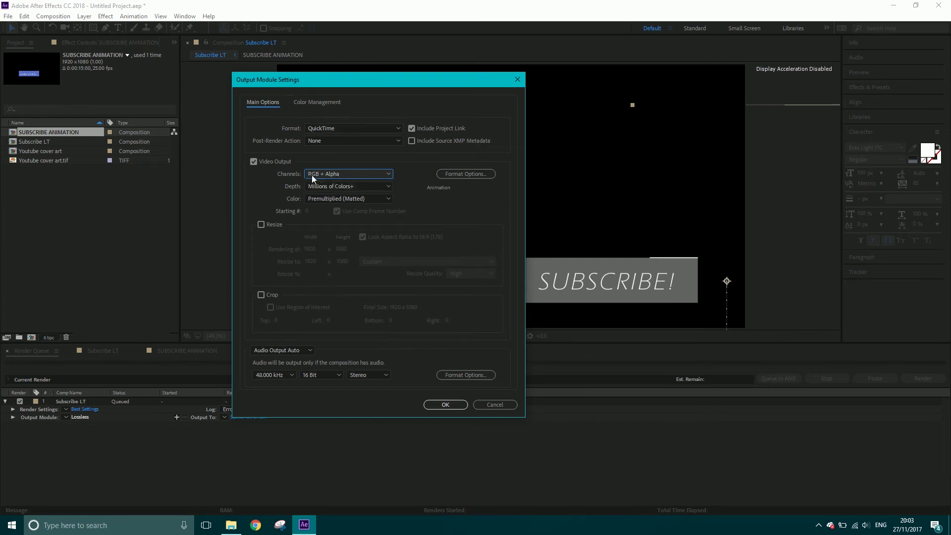
{"action": "left_click", "coordinate": [445, 404]}
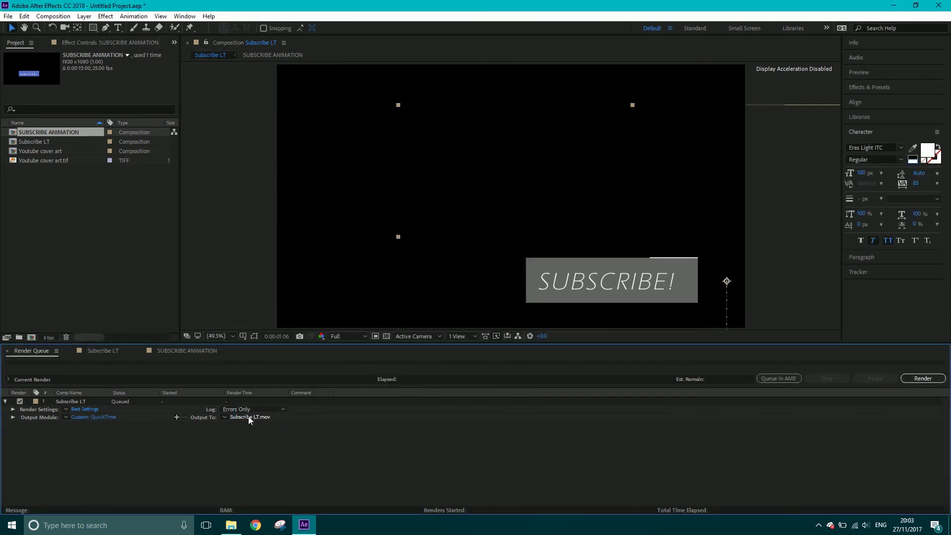
{"action": "left_click", "coordinate": [250, 417]}
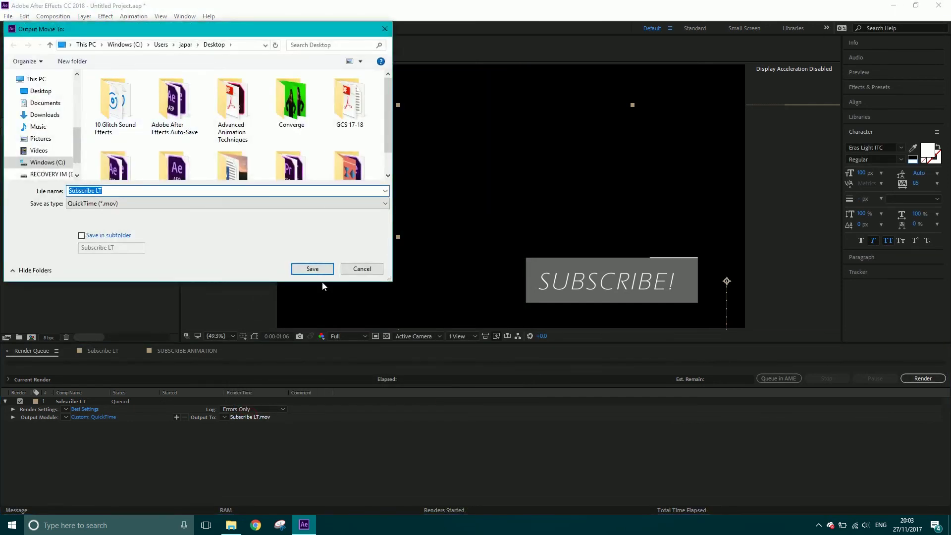
- Save the output as Subscribe LT.mov on the Desktop and render it
{"action": "left_click", "coordinate": [311, 270]}
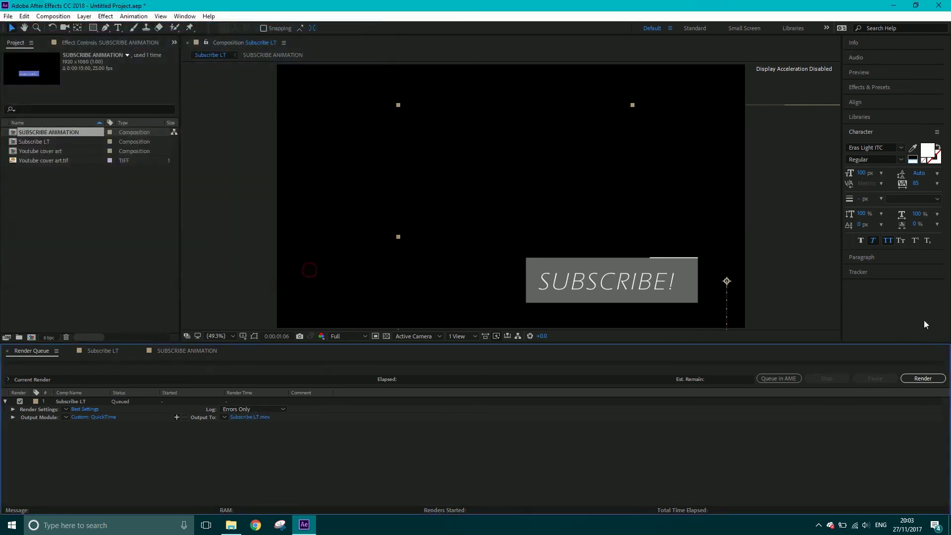
{"action": "left_click", "coordinate": [917, 379]}
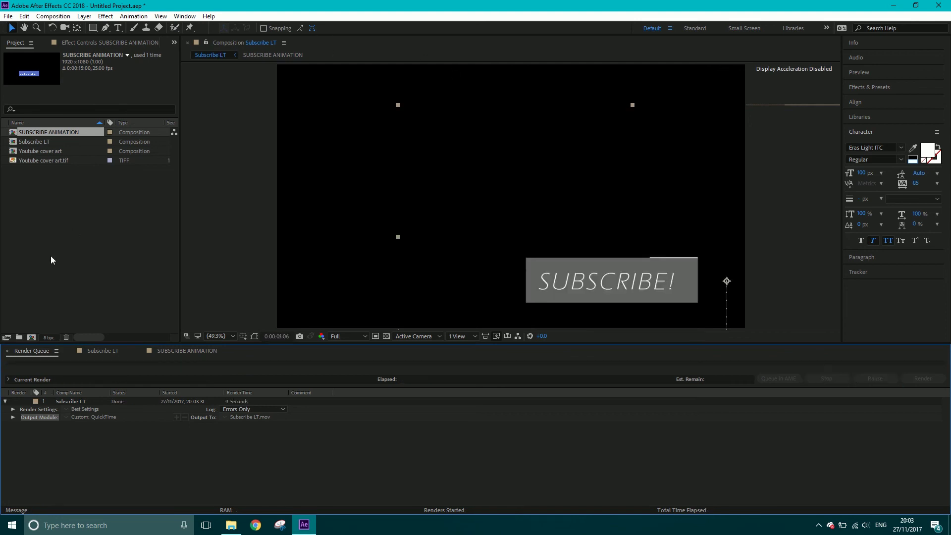
{"action": "left_click", "coordinate": [44, 161]}
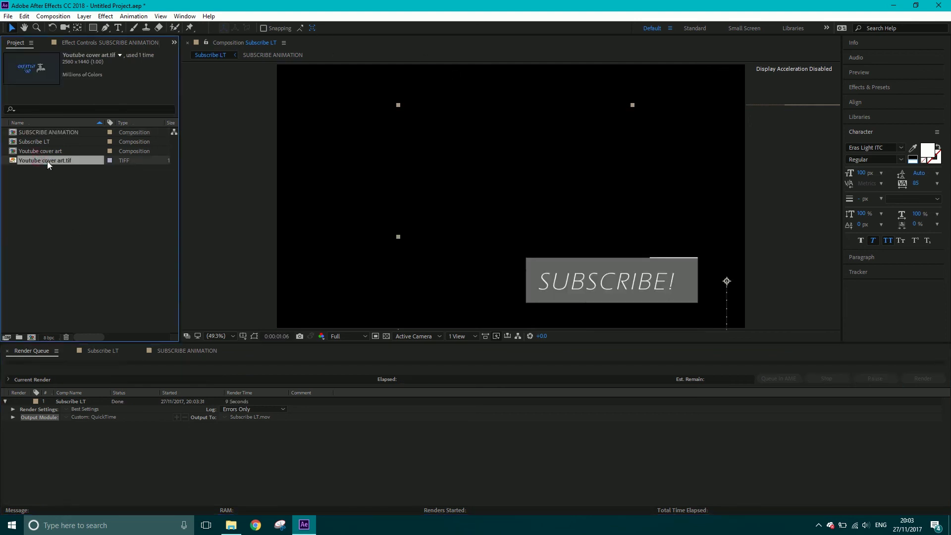
- Make a composition from Youtube cover art.tif, then import Subscribe LT.mov and place it on top
{"action": "left_click_drag", "start_coordinate": [46, 161], "coordinate": [31, 338]}
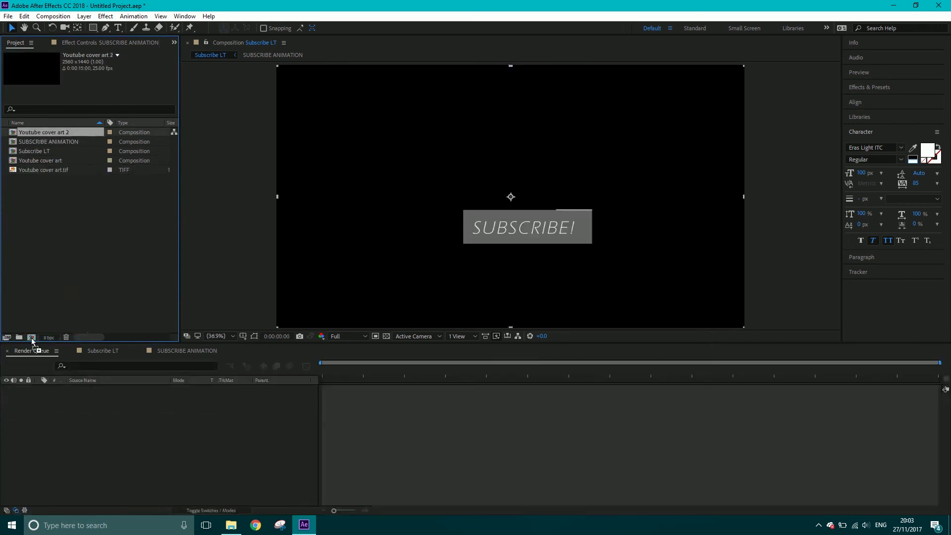
{"action": "double_click", "coordinate": [47, 254]}
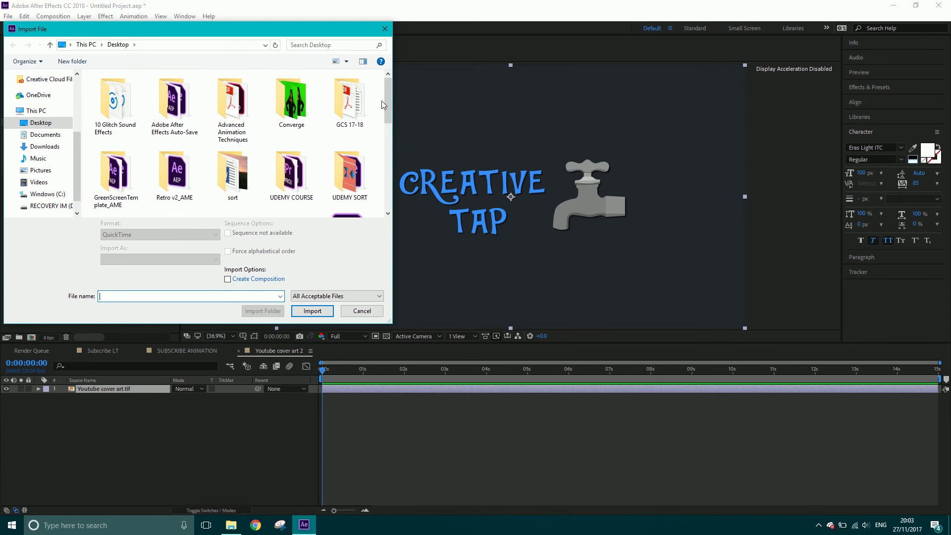
{"action": "left_click_drag", "start_coordinate": [386, 98], "coordinate": [389, 173]}
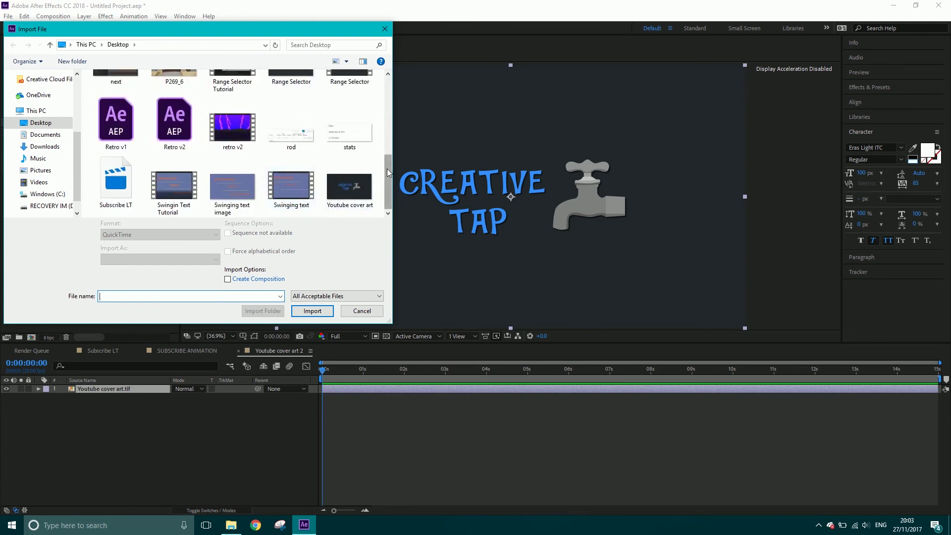
{"action": "left_click", "coordinate": [116, 183]}
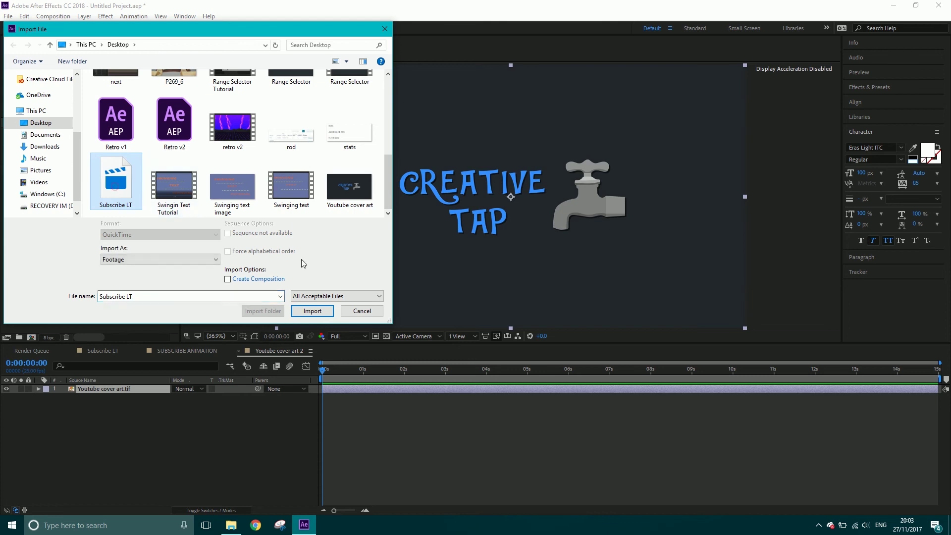
{"action": "left_click", "coordinate": [312, 310]}
{"action": "left_click_drag", "start_coordinate": [61, 150], "coordinate": [510, 196]}
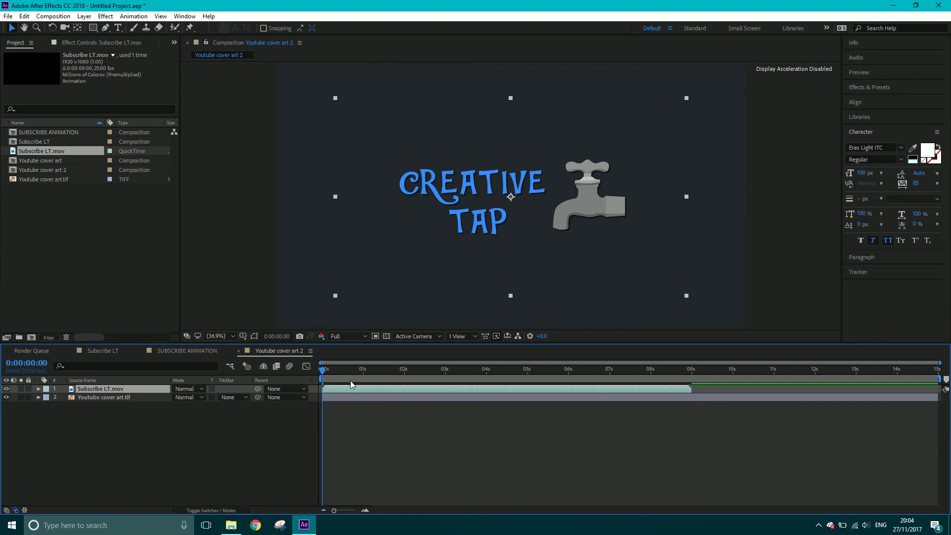
- Scrub and play Youtube cover art 2 to check the grey SUBSCRIBE! overlay's transparency
{"action": "left_click_drag", "start_coordinate": [322, 370], "coordinate": [342, 370]}
{"action": "key", "text": "space"}
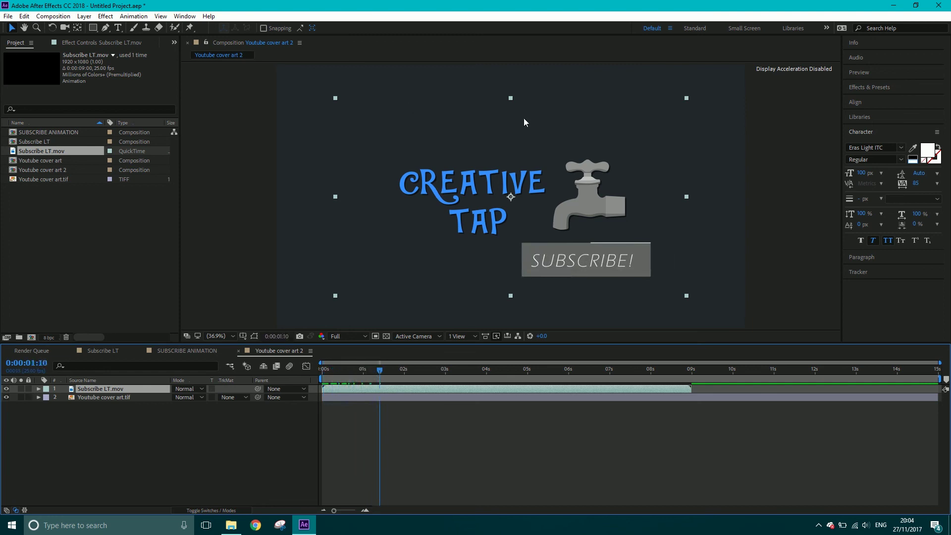
{"action": "left_click_drag", "start_coordinate": [379, 373], "coordinate": [287, 386]}
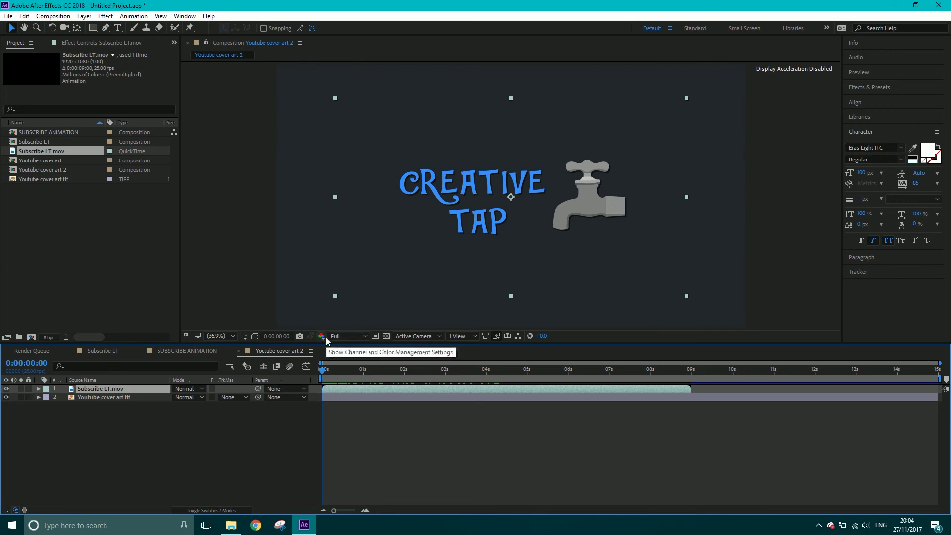
{"action": "left_click_drag", "start_coordinate": [372, 371], "coordinate": [473, 377]}
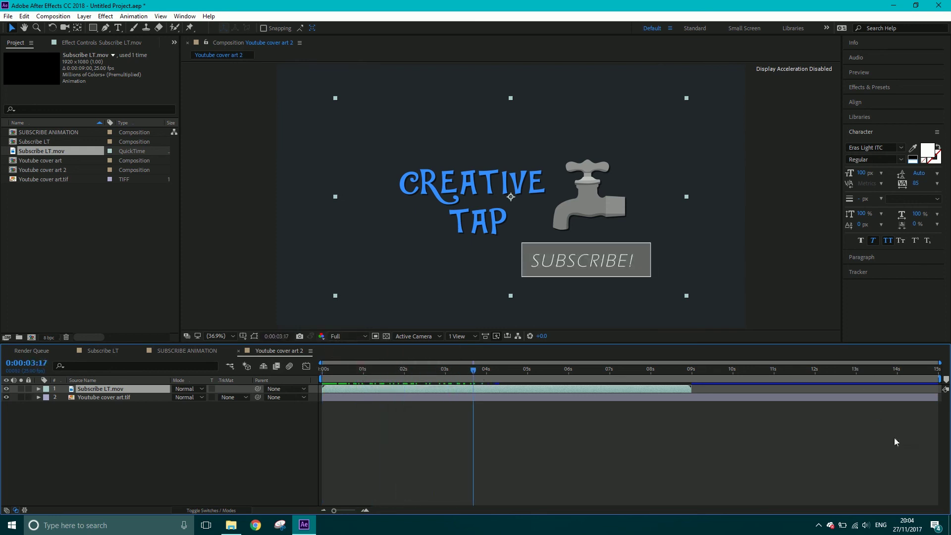